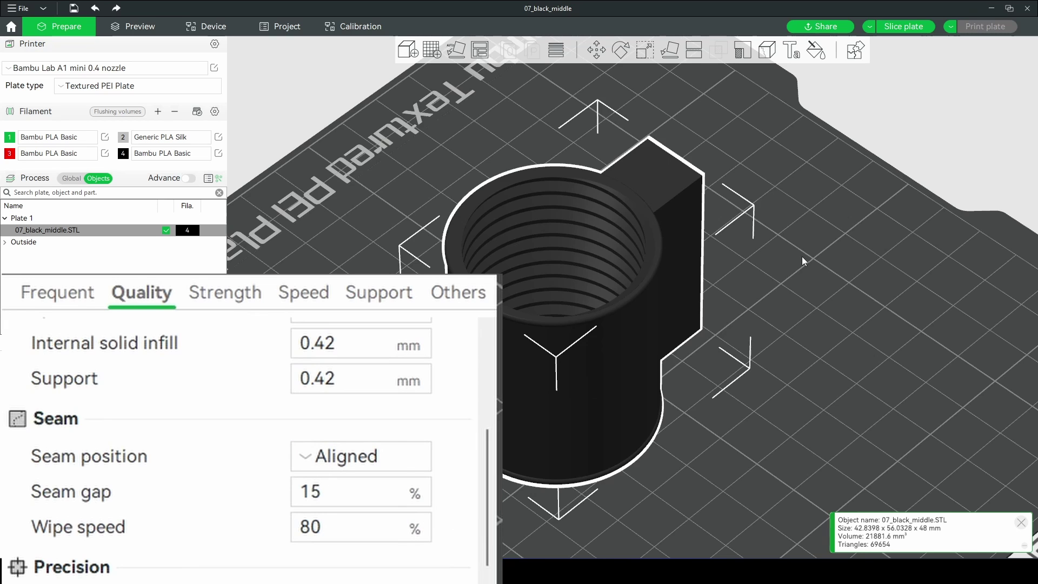
# Slice the cup with the Aligned seam and orbit the preview to inspect the seam line
pyautogui.click(918, 24)
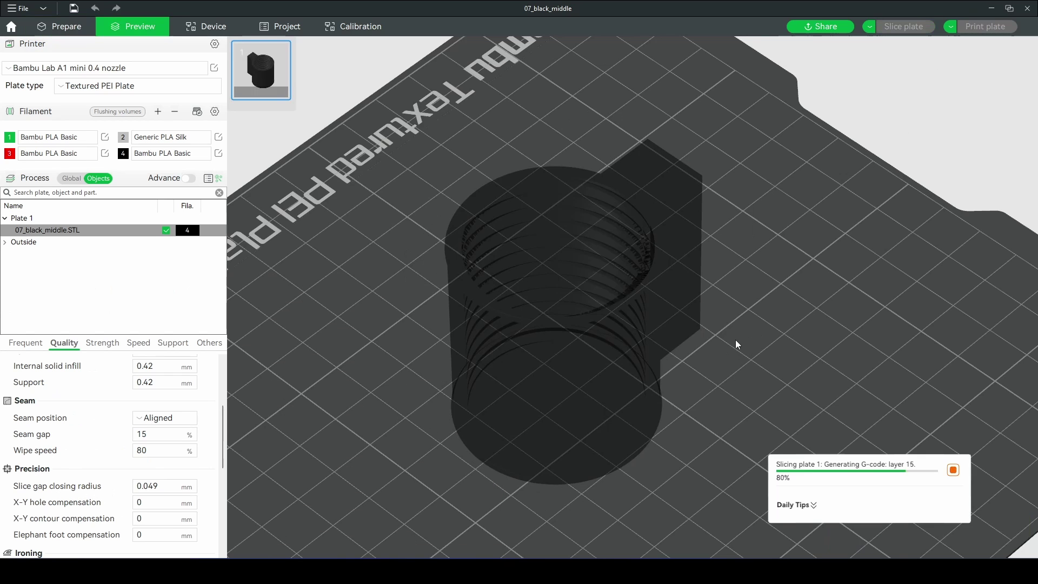
pyautogui.moveTo(747, 409); pyautogui.dragTo(621, 391)
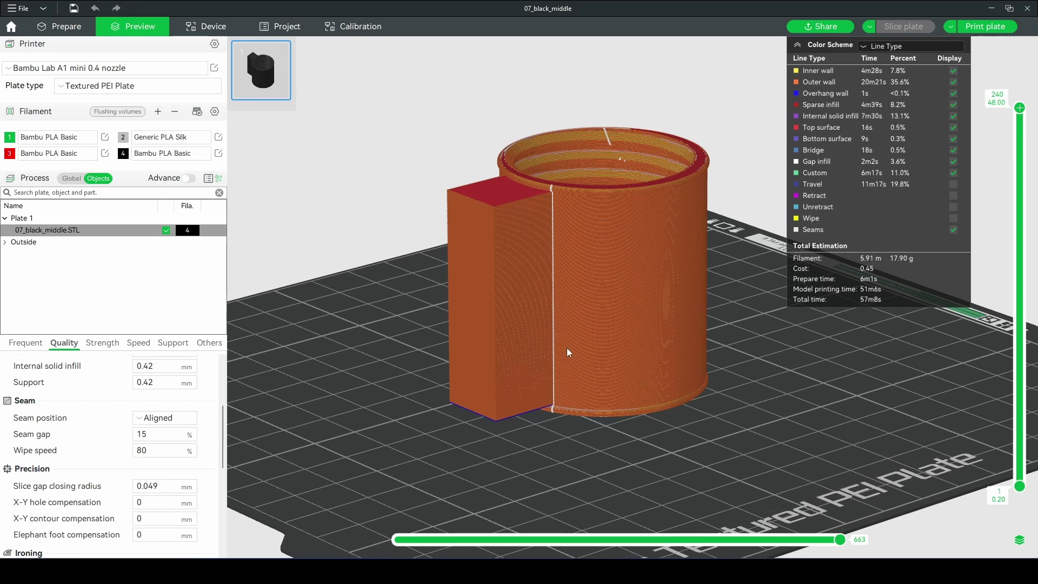
pyautogui.moveTo(571, 348)
pyautogui.mouseDown()
pyautogui.moveTo(572, 332)
pyautogui.moveTo(575, 353)
pyautogui.mouseUp()
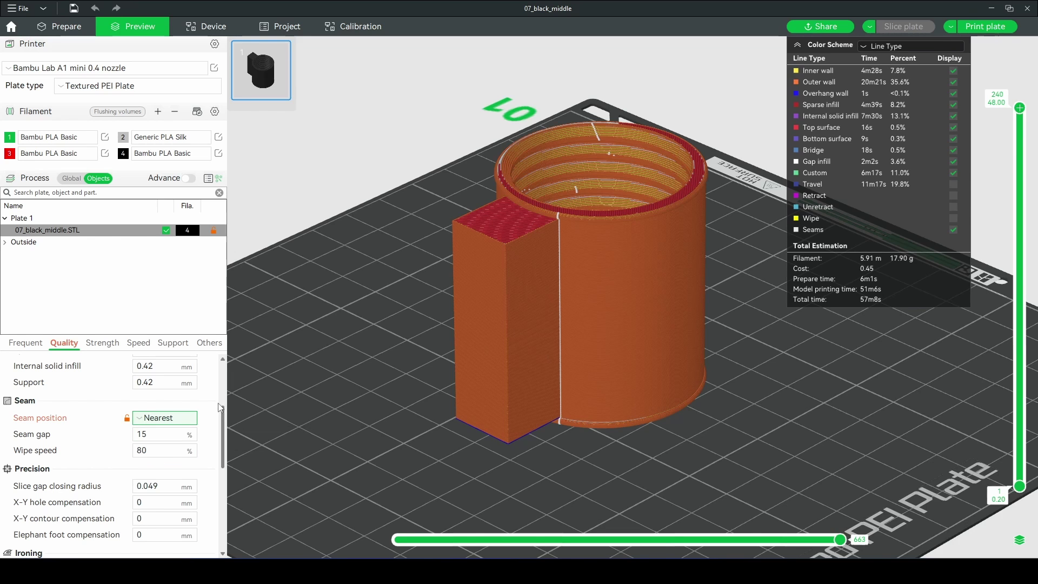
# Re-slice with the Nearest seam position and view the seam from a low side-on angle
pyautogui.click(900, 33)
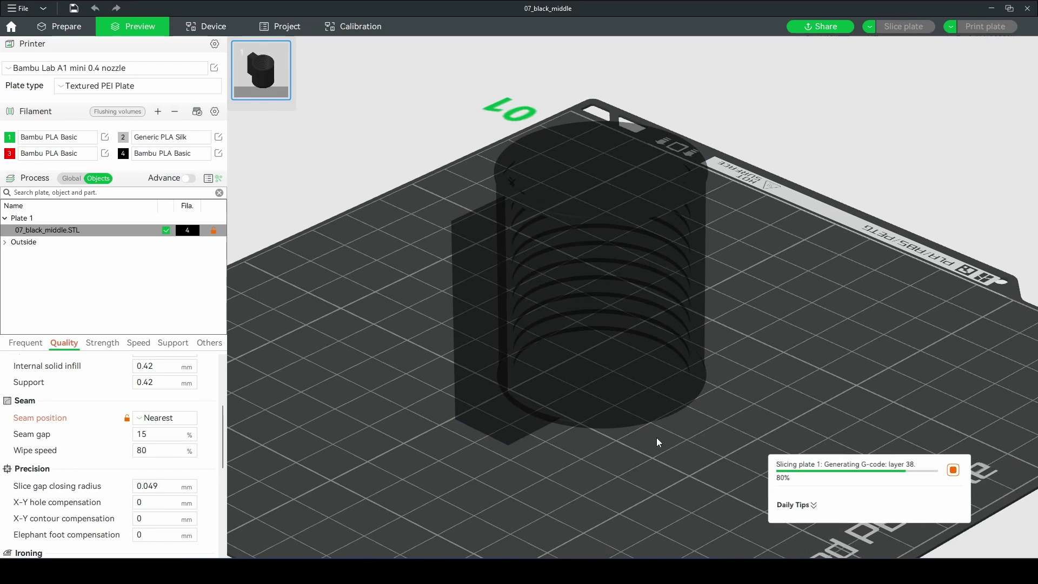
pyautogui.moveTo(452, 403); pyautogui.dragTo(520, 404)
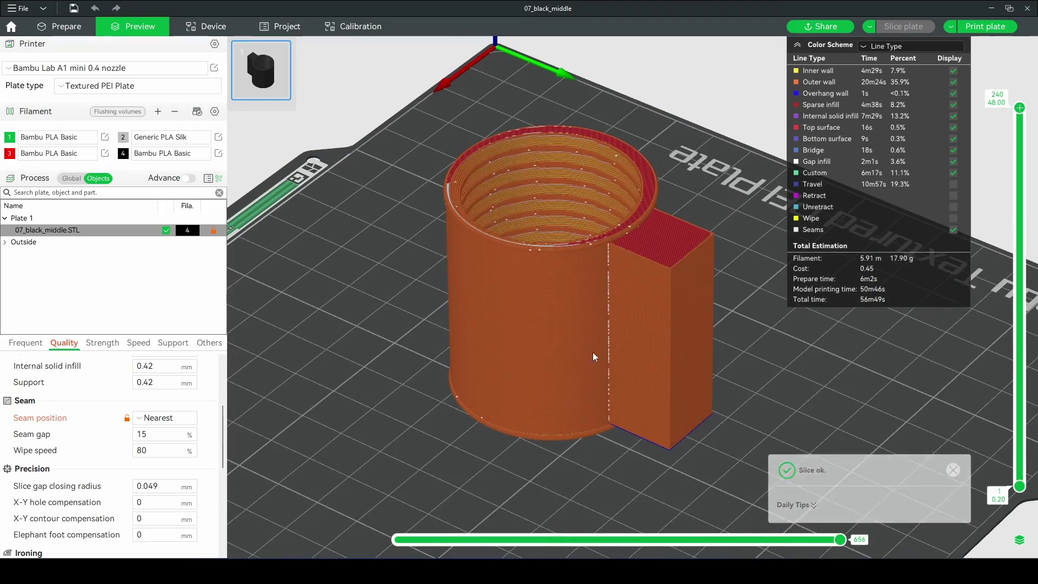
pyautogui.moveTo(651, 381); pyautogui.dragTo(368, 456)
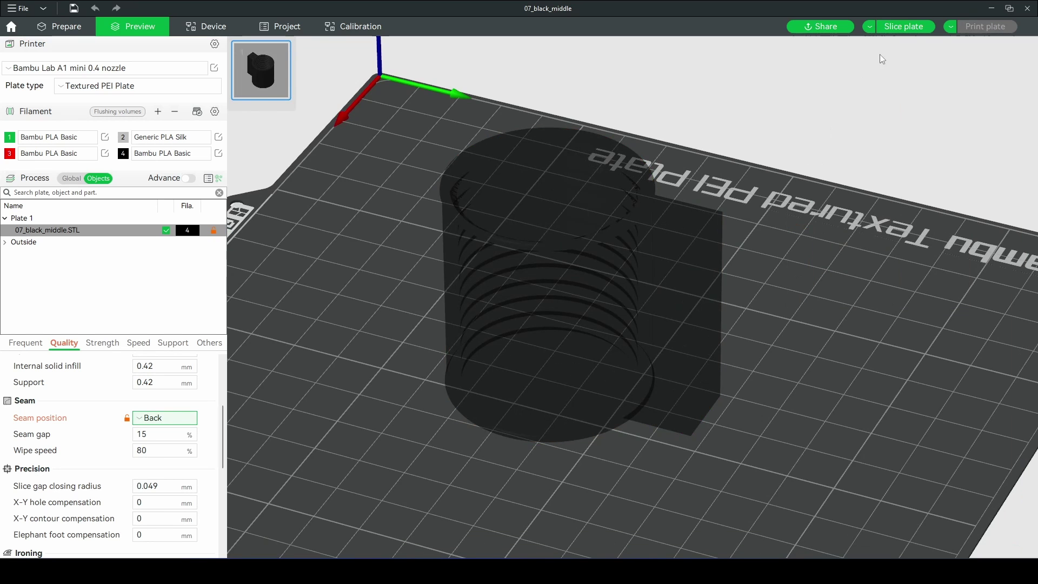
# Slice the cup with the Back seam, then switch to Random and slice again
pyautogui.click(904, 27)
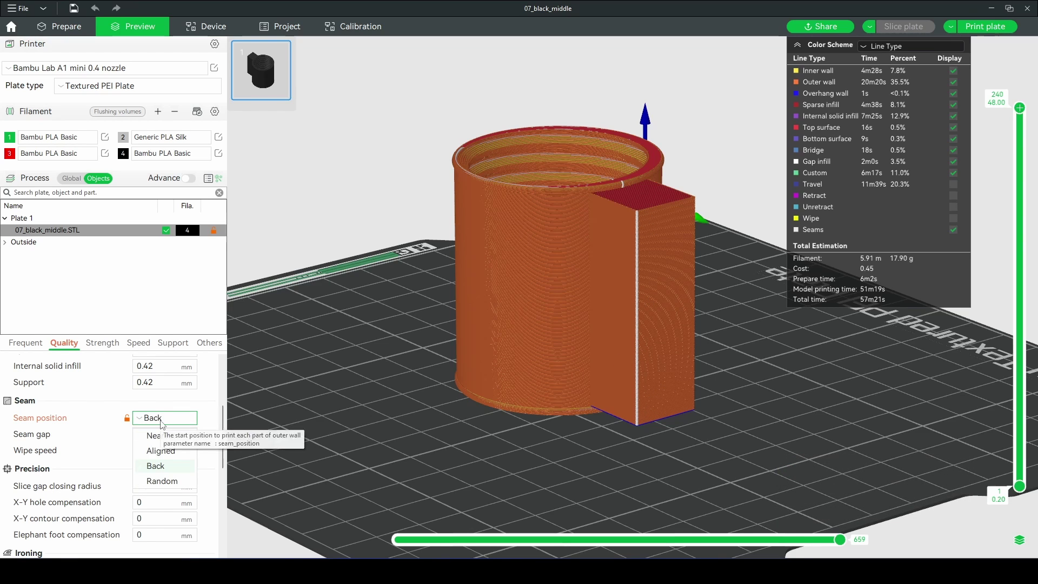
pyautogui.click(163, 481)
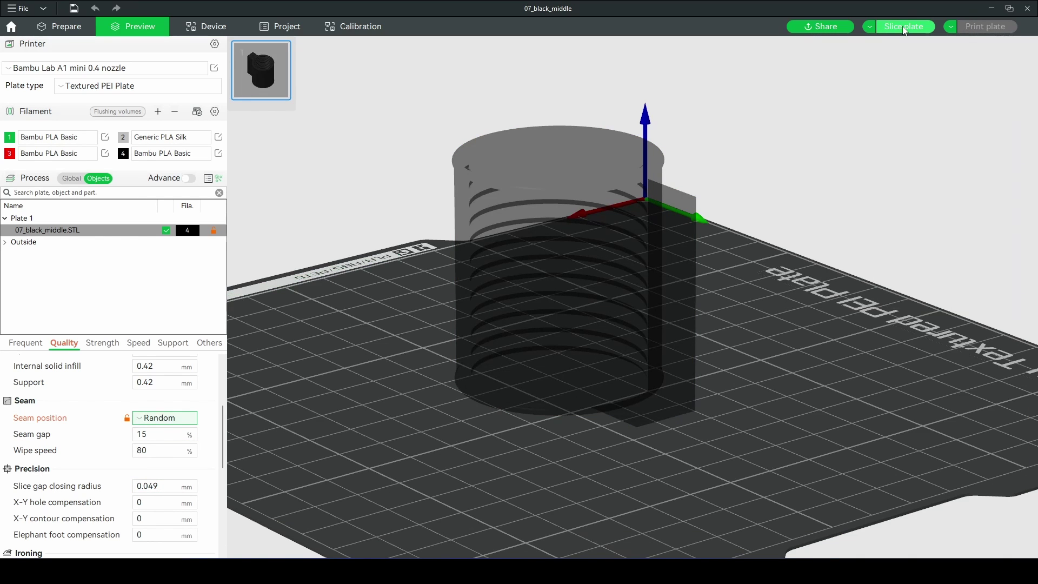
pyautogui.click(904, 27)
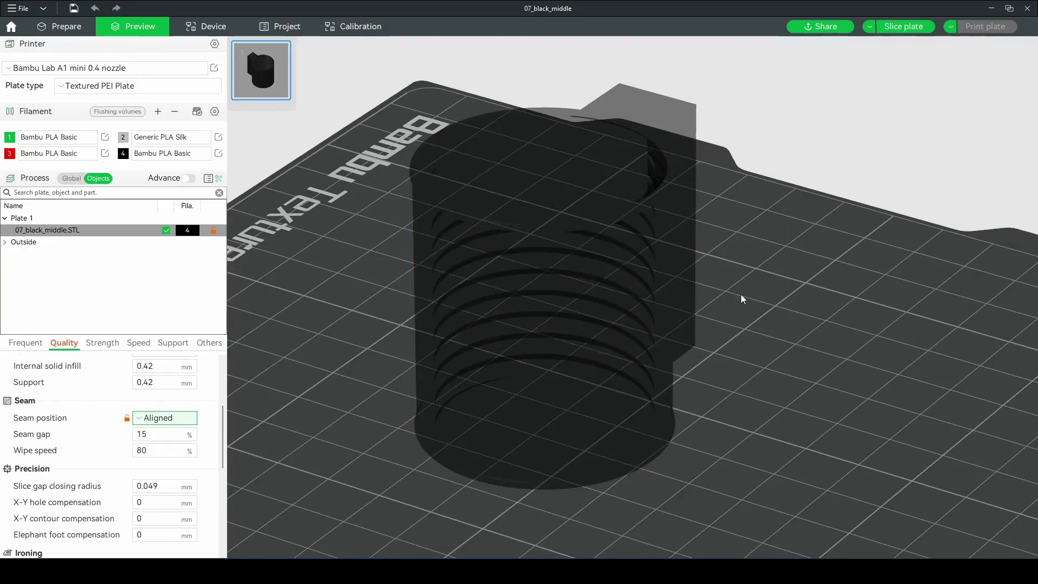
# Slice the cup with the Aligned seam and orbit to inspect it from below
pyautogui.click(902, 26)
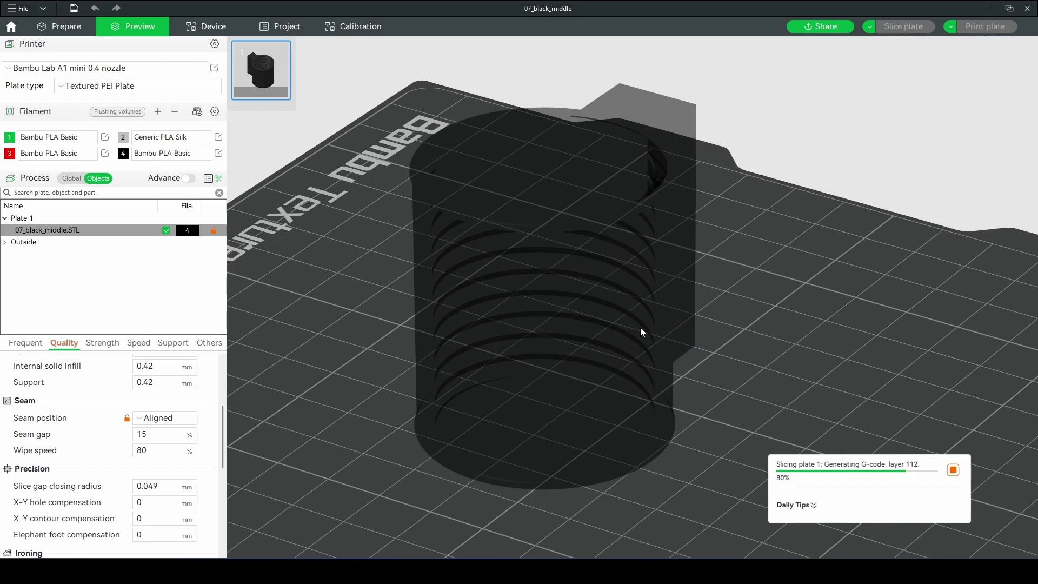
pyautogui.moveTo(599, 262); pyautogui.dragTo(540, 277)
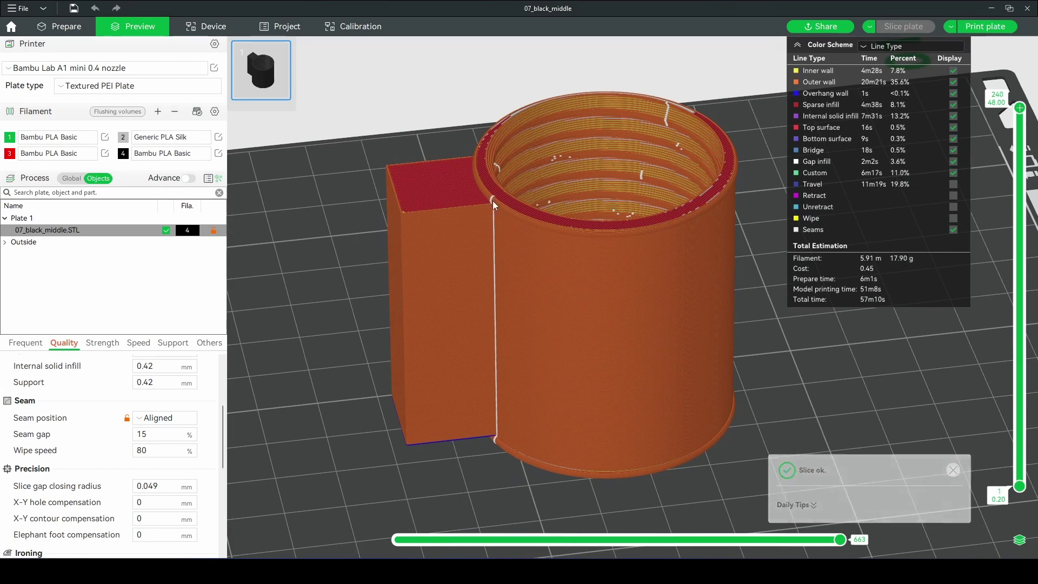
pyautogui.moveTo(501, 473); pyautogui.dragTo(589, 379)
# Paint a seam along the cup-block edge in Prepare and re-slice the plate
pyautogui.click(80, 30)
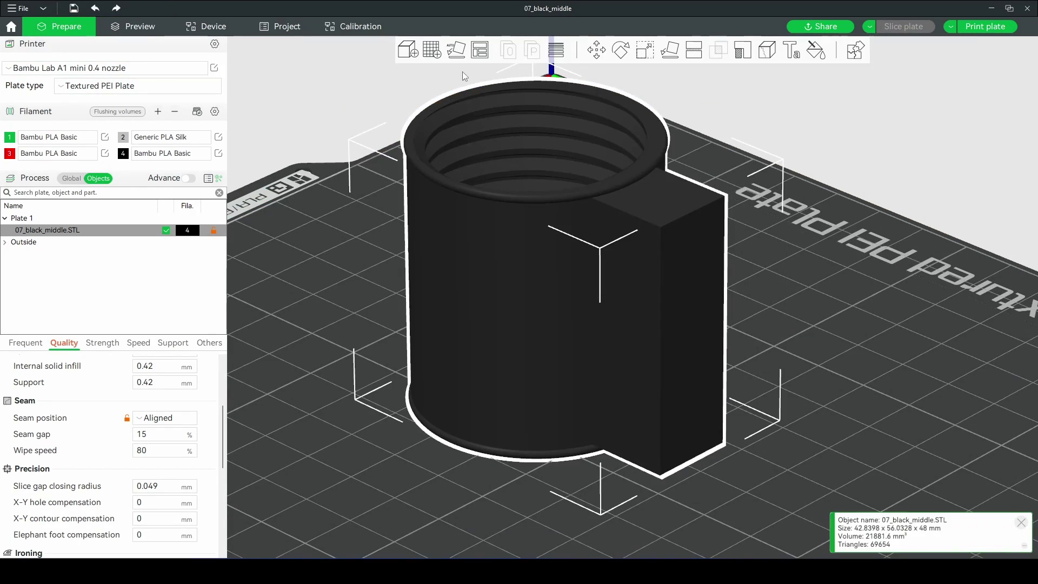
pyautogui.click(768, 51)
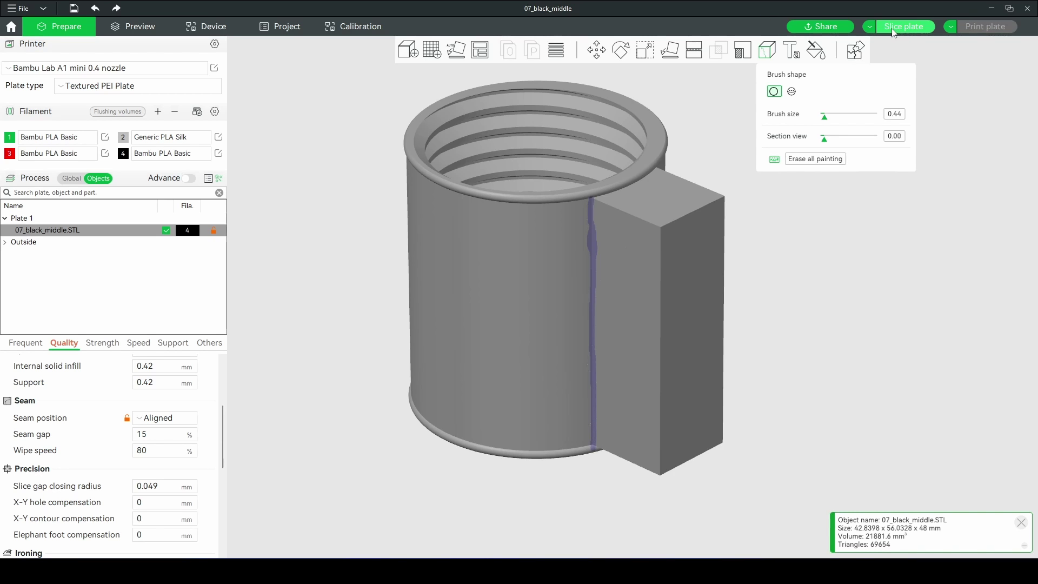
pyautogui.click(893, 28)
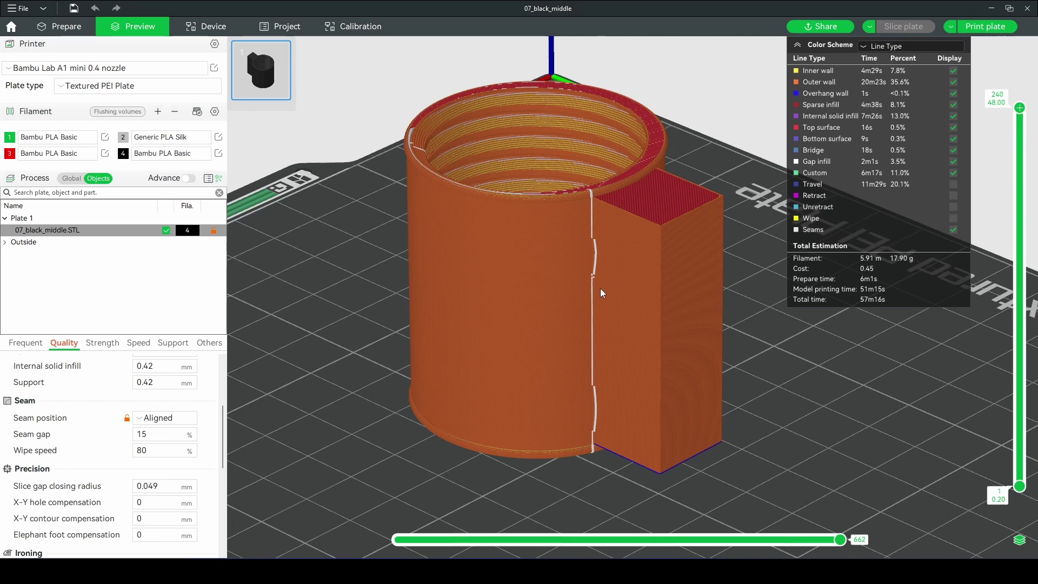
# Paint a straight seam down the cup-block junction to the base, then orbit the sliced result
pyautogui.click(61, 26)
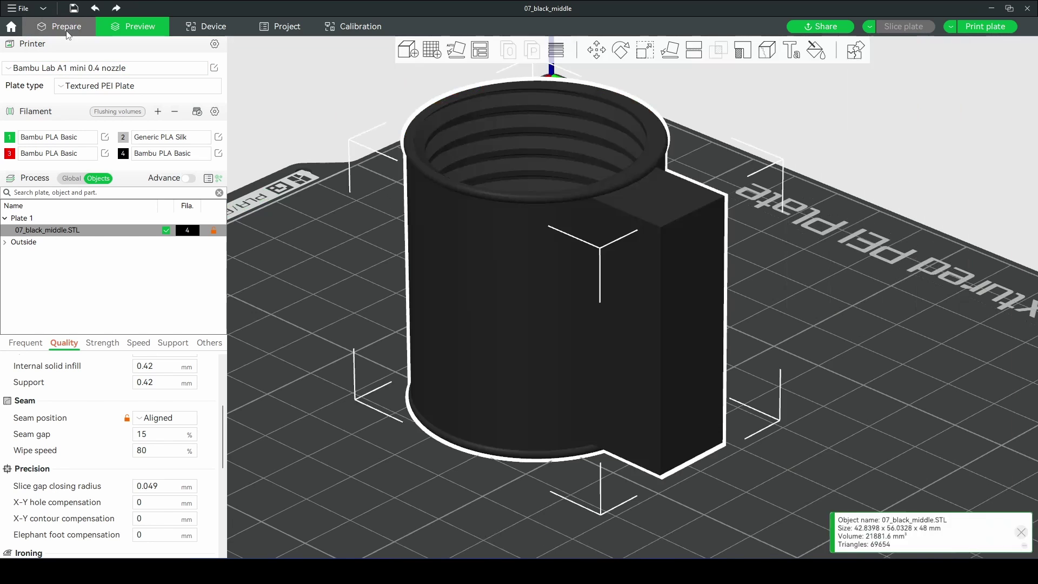
pyautogui.click(767, 49)
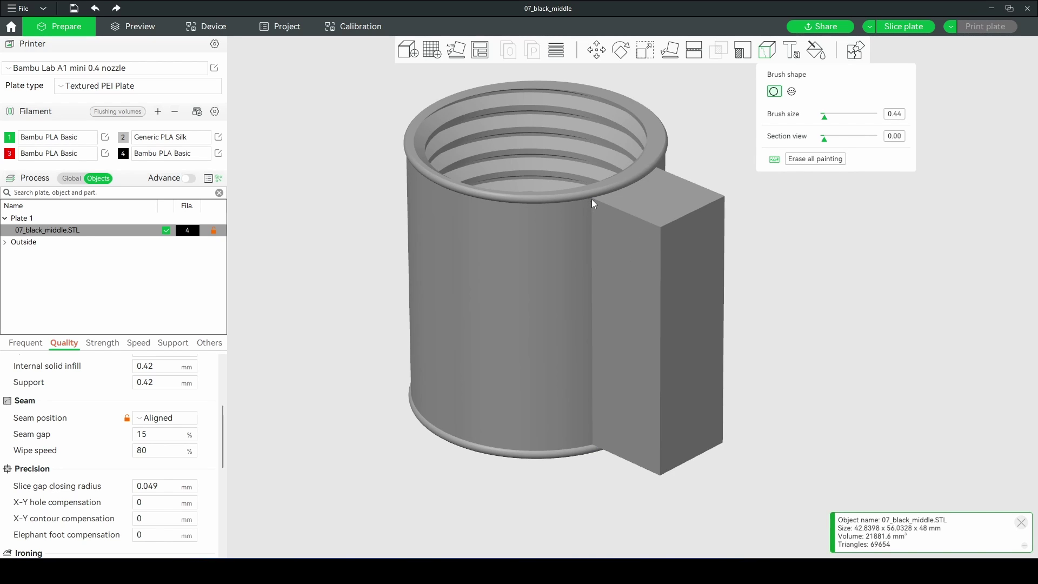
pyautogui.moveTo(592, 198); pyautogui.dragTo(592, 435)
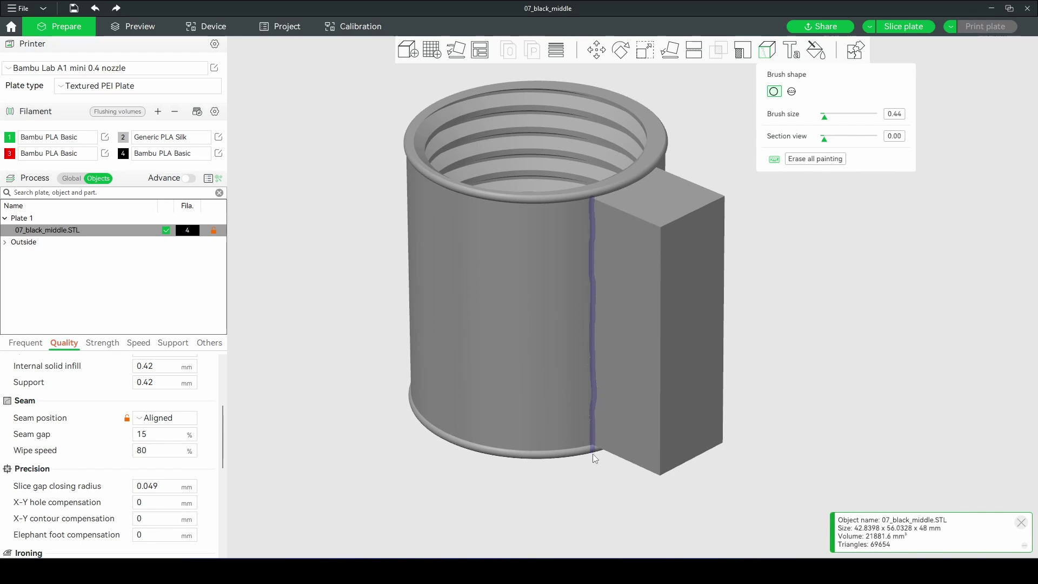
pyautogui.moveTo(592, 400)
pyautogui.mouseDown()
pyautogui.moveTo(591, 381)
pyautogui.moveTo(591, 391)
pyautogui.mouseUp()
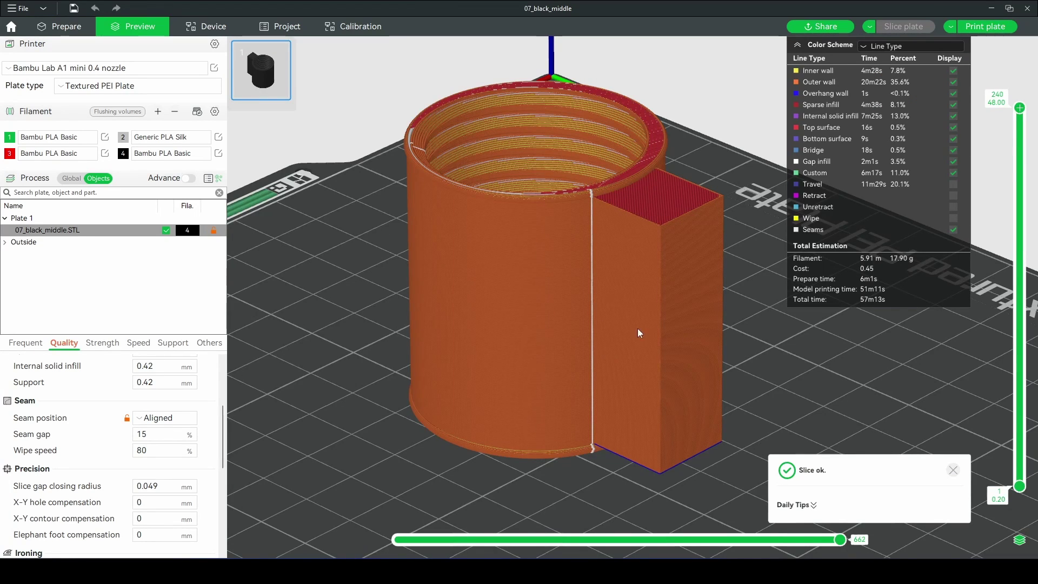
pyautogui.moveTo(782, 382)
pyautogui.mouseDown()
pyautogui.moveTo(712, 397)
pyautogui.moveTo(725, 386)
pyautogui.moveTo(782, 388)
pyautogui.moveTo(788, 399)
pyautogui.mouseUp()
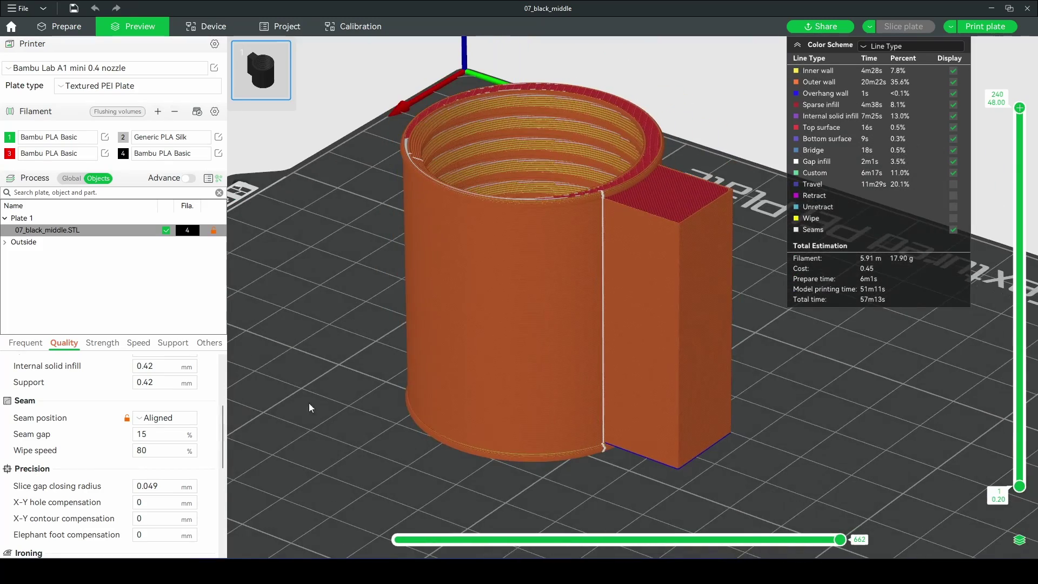
# Slice the cup with the Random seam position, then change the seam position to Nearest
pyautogui.click(140, 424)
pyautogui.click(161, 480)
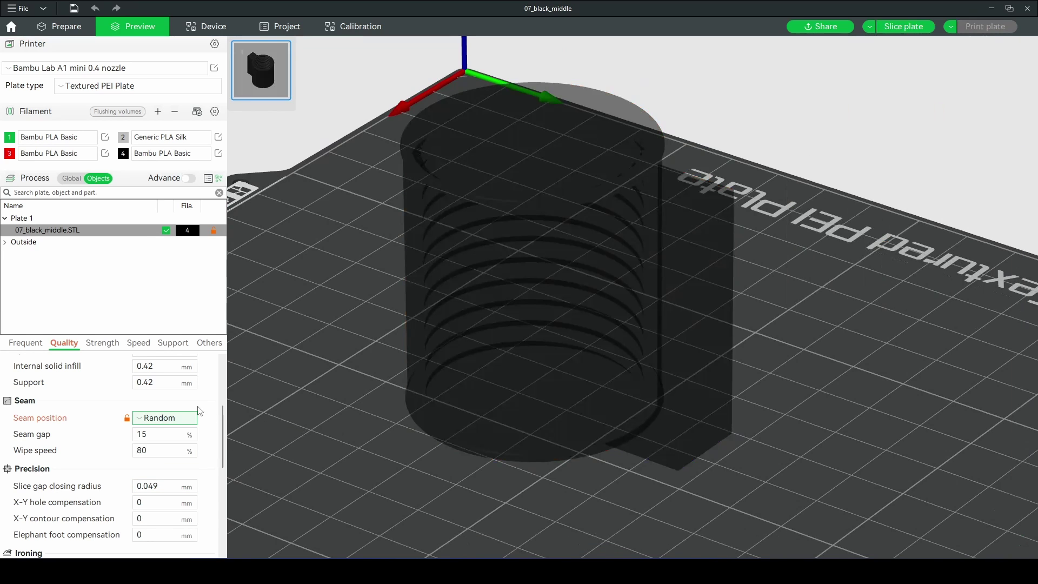
pyautogui.click(911, 28)
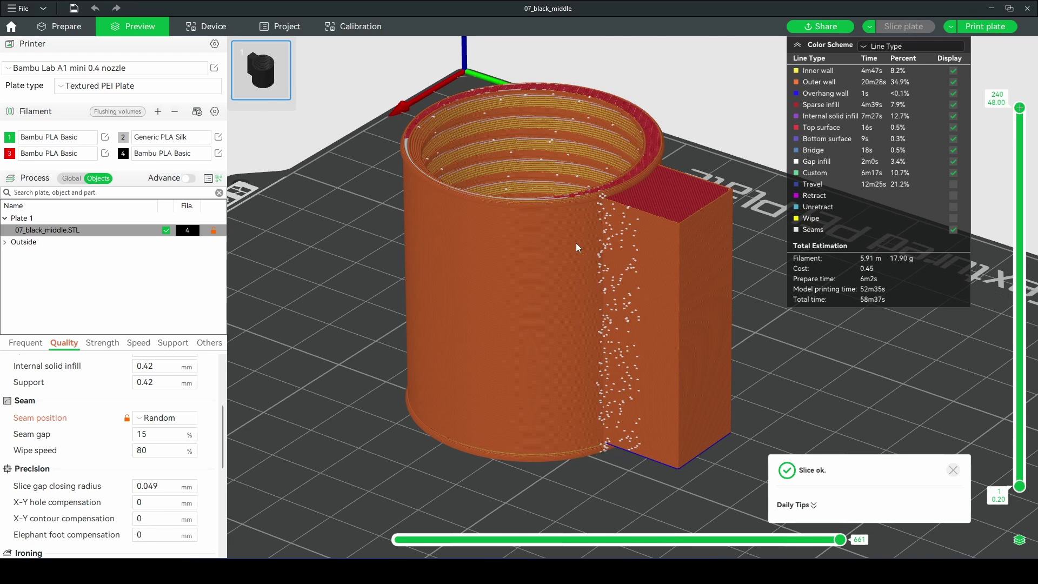
pyautogui.click(165, 417)
pyautogui.click(162, 431)
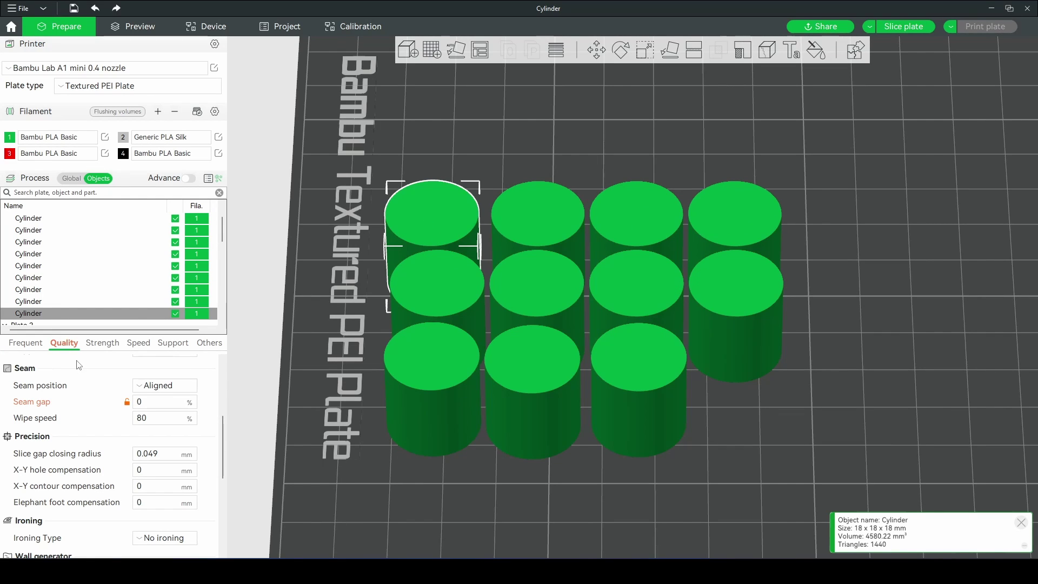
# Enter a Seam gap of 300% and slice the cylinder plate
pyautogui.moveTo(21, 408)
pyautogui.click(146, 402)
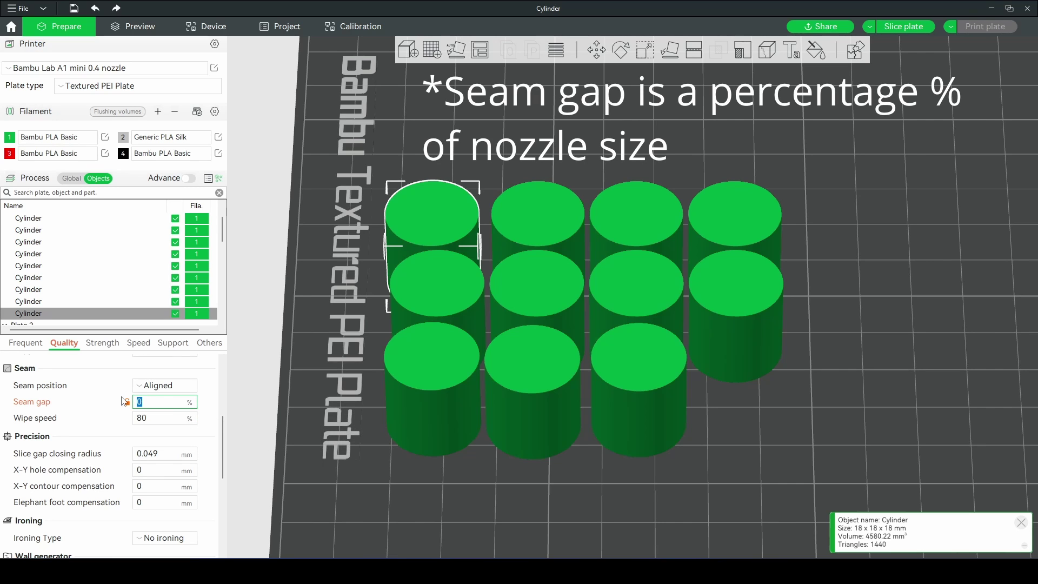
pyautogui.write('300')
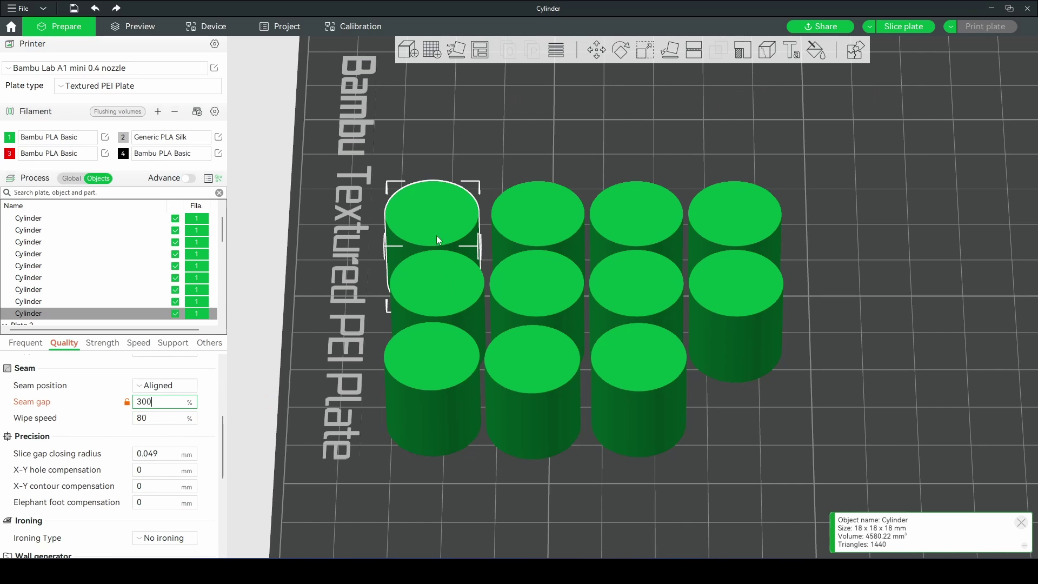
pyautogui.click(137, 27)
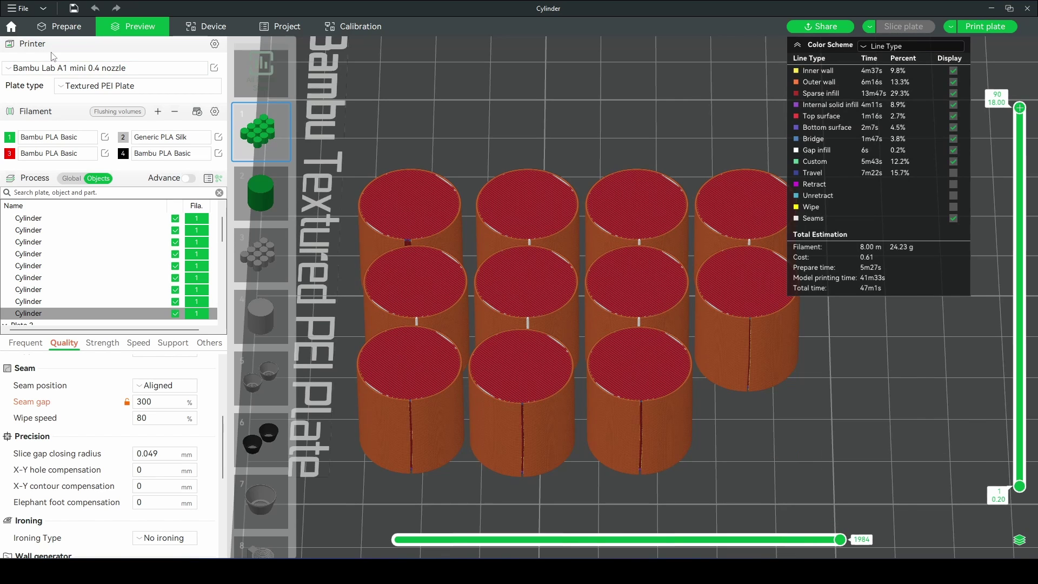
# Set the Seam gap to 0%, select the 20% and 30% cylinders, and slice the plate
pyautogui.click(60, 26)
pyautogui.click(173, 399)
pyautogui.doubleClick(173, 399)
pyautogui.write('0')
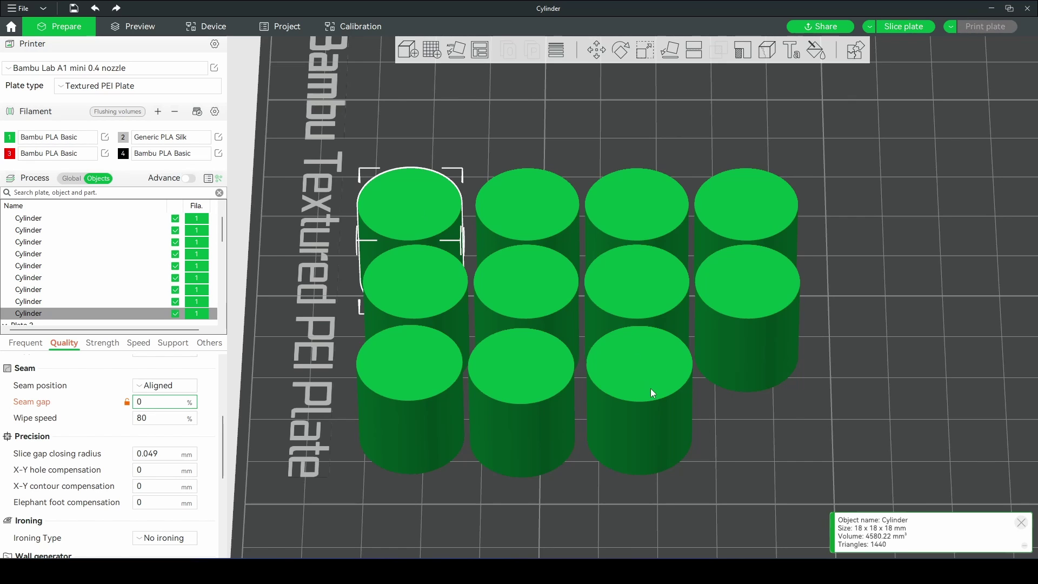
pyautogui.click(510, 209)
pyautogui.click(638, 212)
pyautogui.click(756, 206)
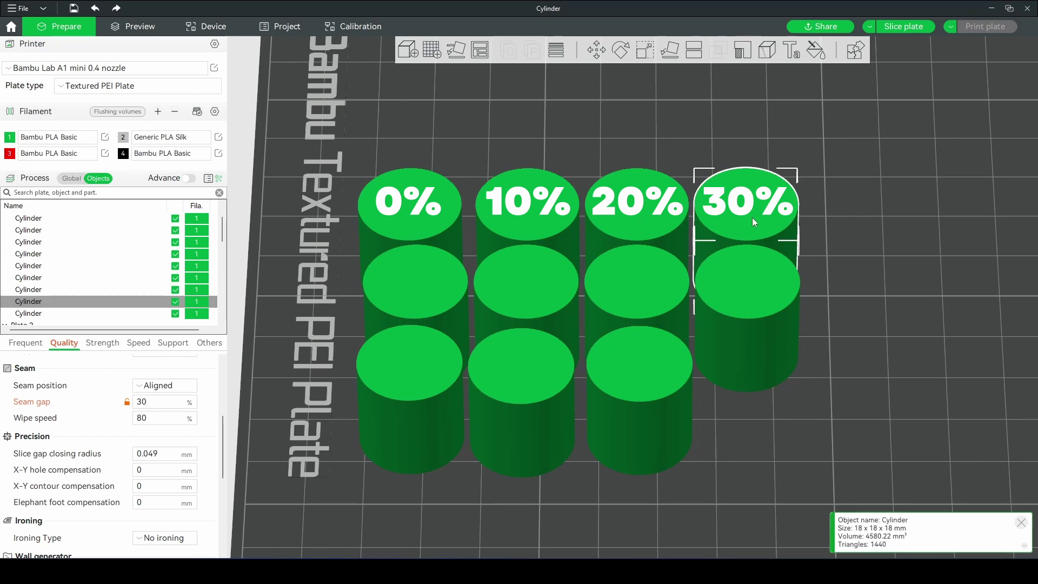
pyautogui.click(133, 26)
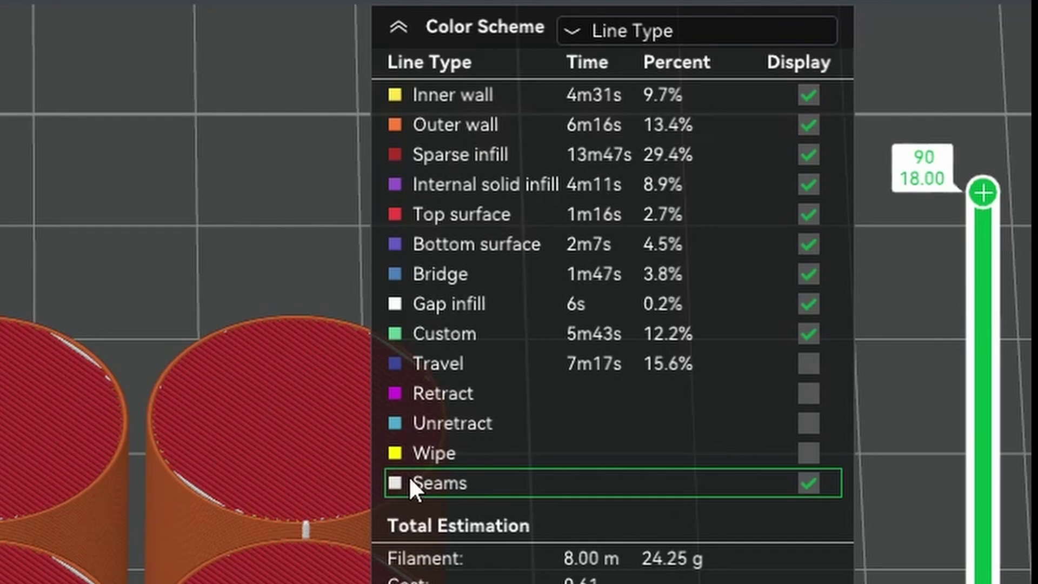
# Turn off the Seams display in the Color Scheme legend to hide seam markers
pyautogui.click(813, 484)
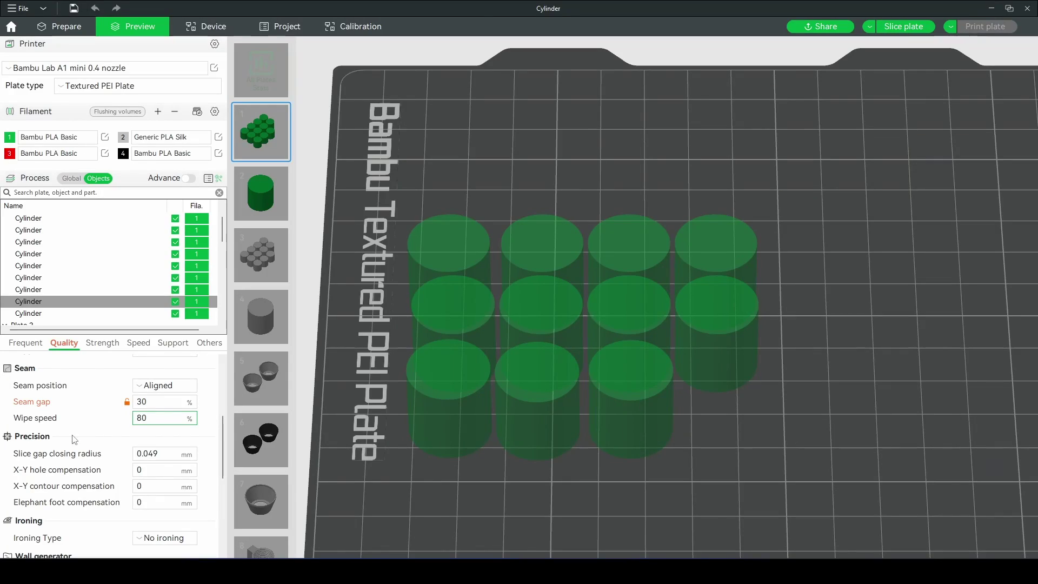
pyautogui.moveTo(31, 423)
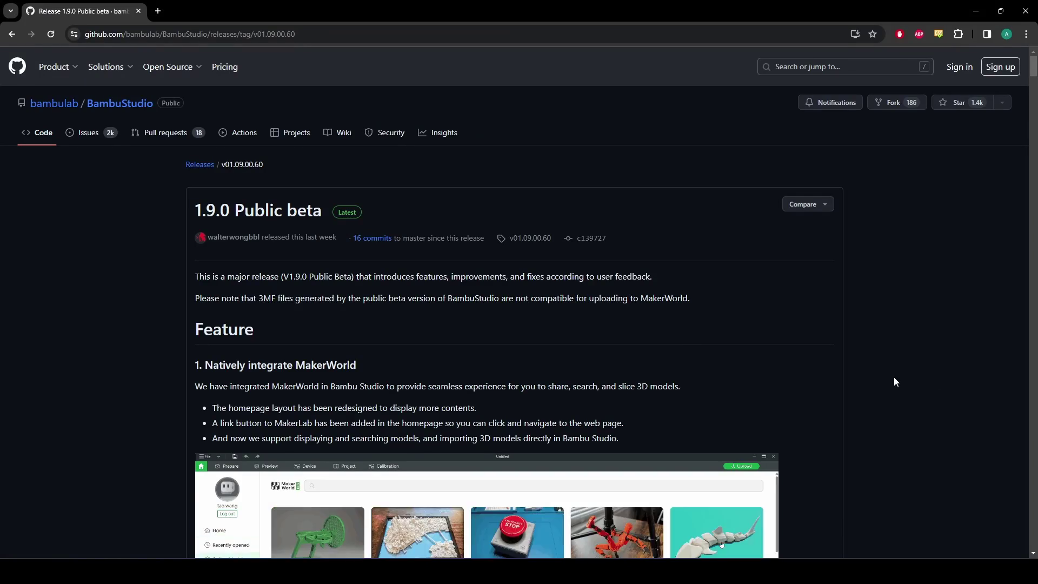
# Scroll the 1.9.0 release notes to Assets, return to the top, and highlight the 3MF-to-MakerWorld warning
pyautogui.scroll(-1, 879, 302)
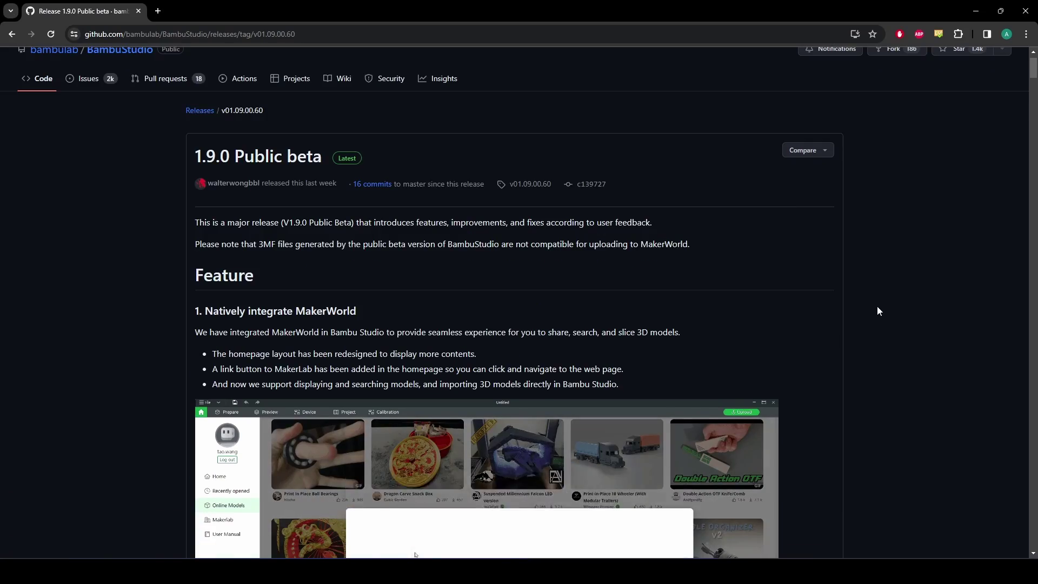
pyautogui.scroll(-1, 833, 346)
pyautogui.scroll(-20, 833, 346)
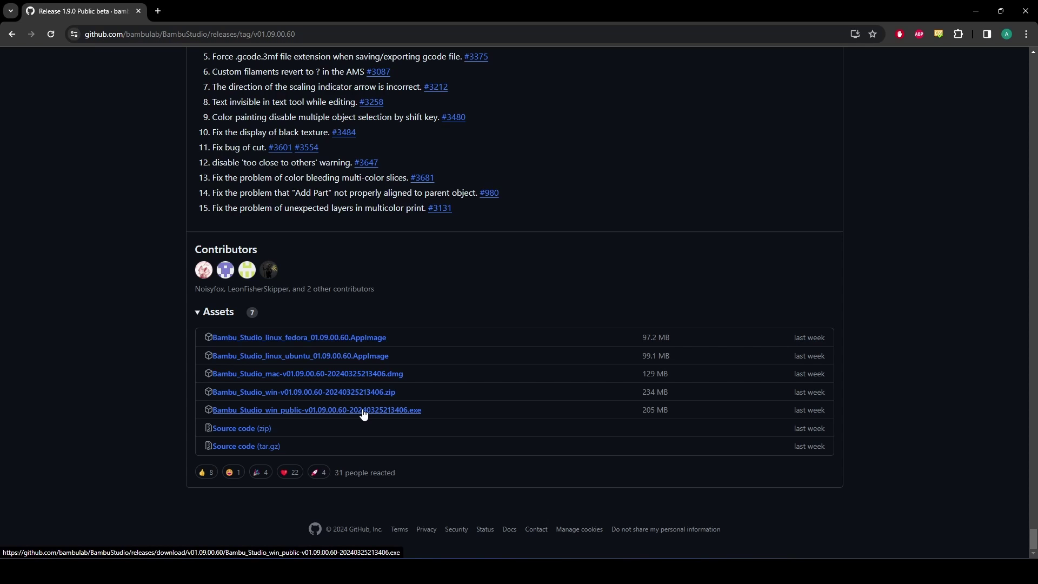
pyautogui.press('Home')
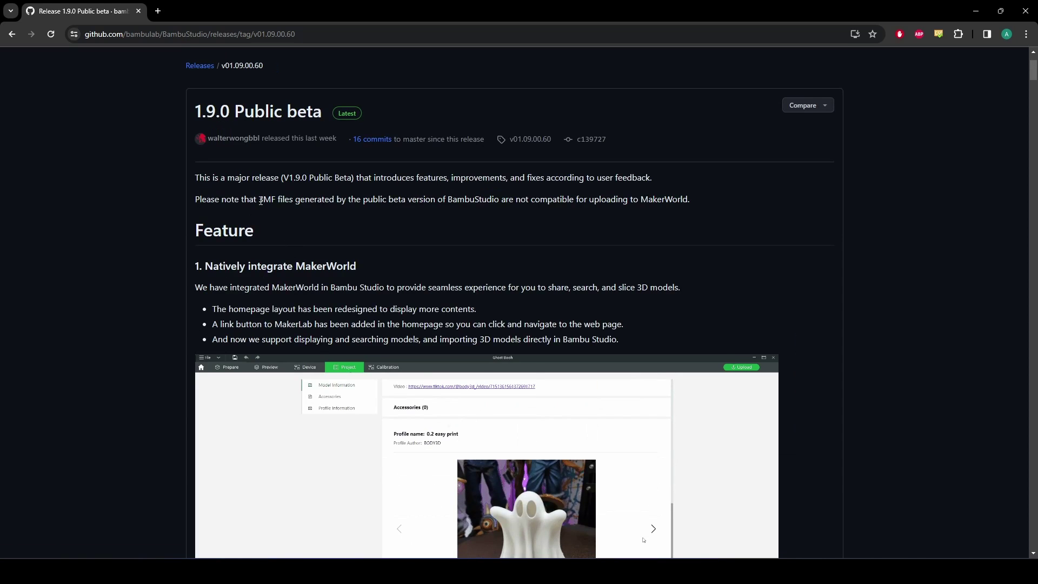
pyautogui.moveTo(258, 198); pyautogui.dragTo(366, 203)
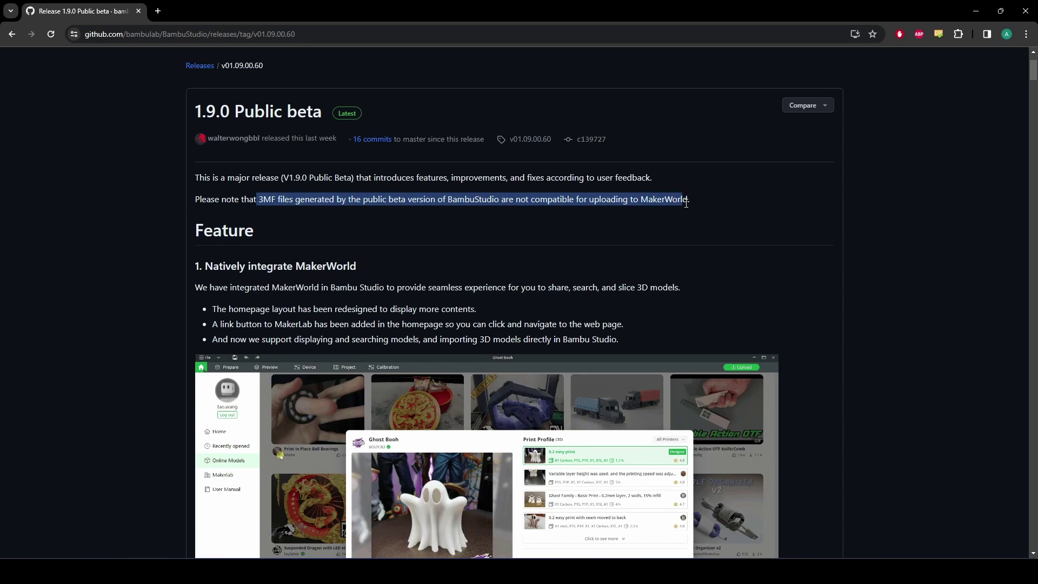
pyautogui.moveTo(686, 203); pyautogui.dragTo(695, 208)
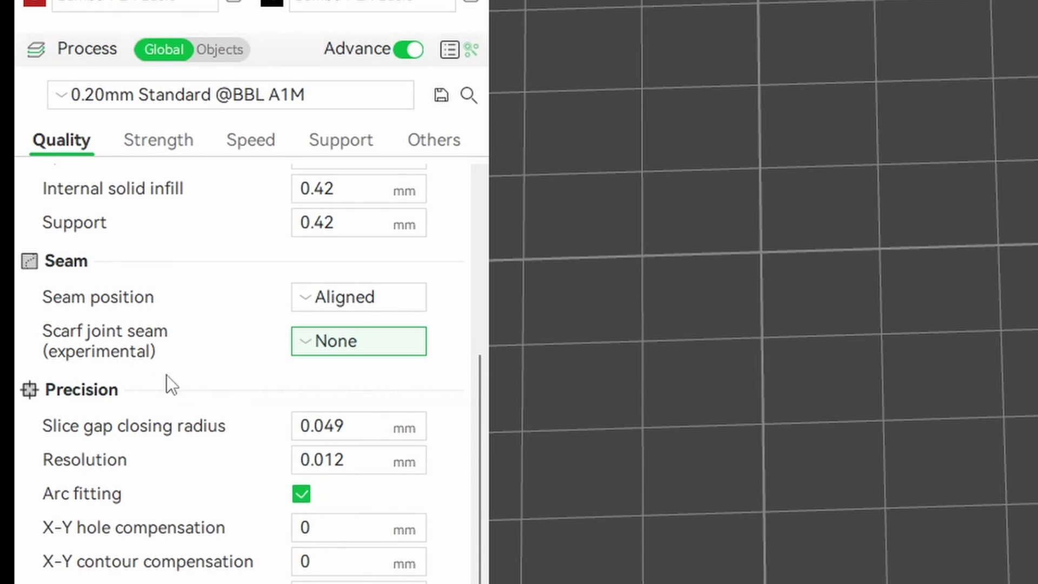
# Set Scarf joint seam (experimental) to Contour
pyautogui.click(326, 336)
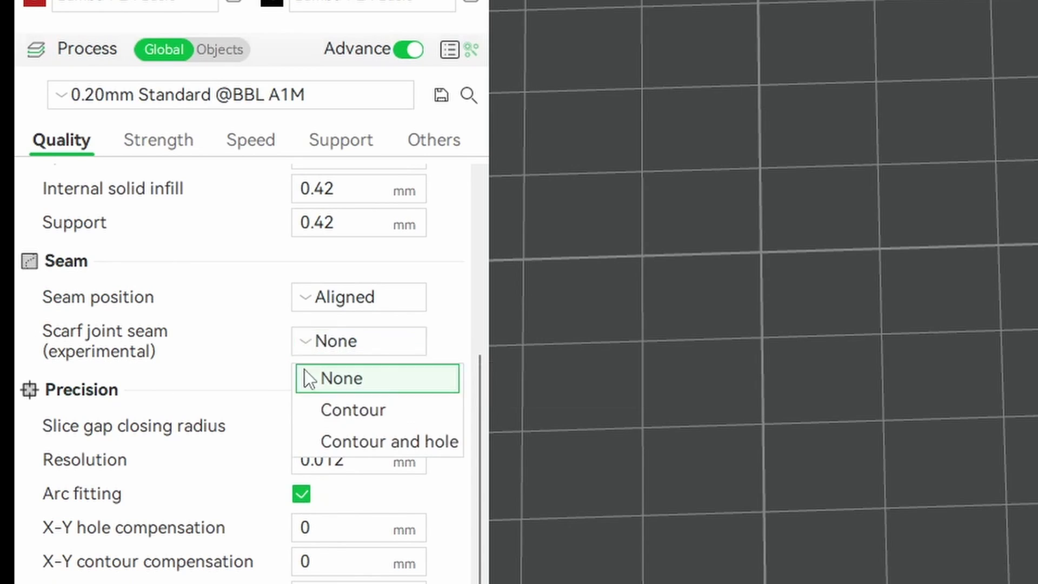
pyautogui.click(366, 417)
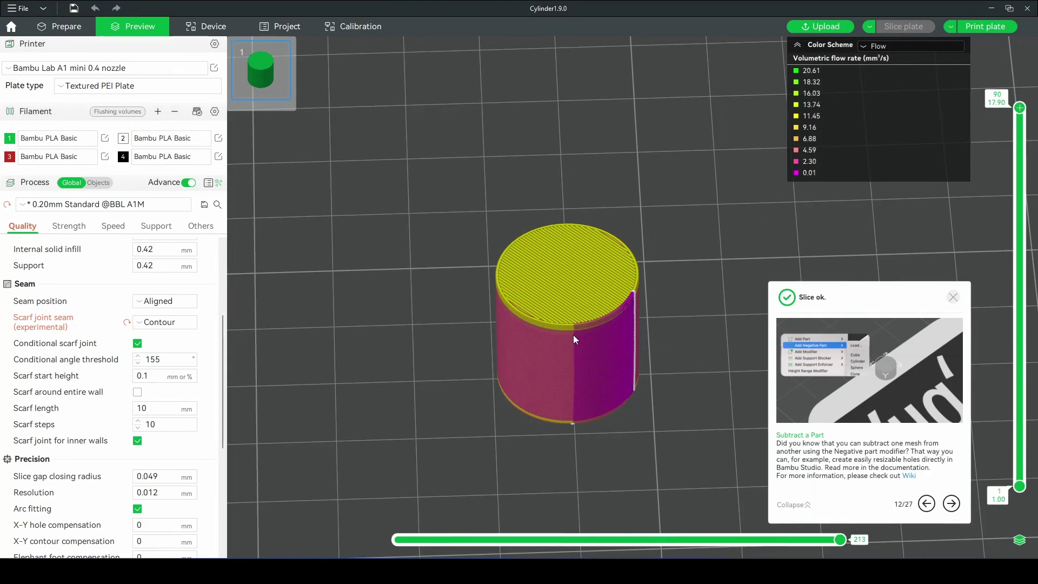
# Switch the preview between Flow and Line Type colouring and step through the top layer's moves
pyautogui.scroll(3, 573, 335)
pyautogui.click(864, 48)
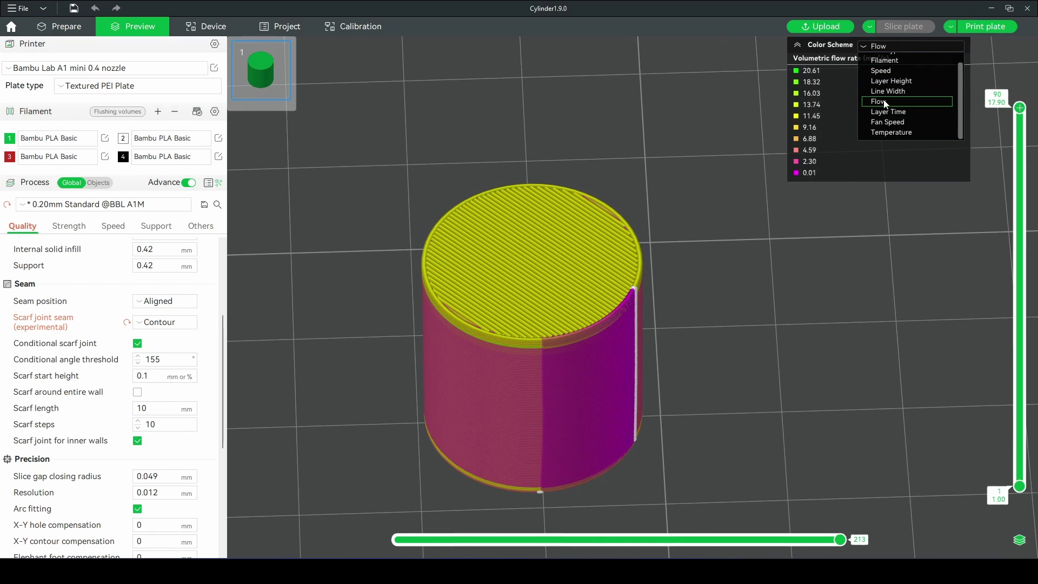
pyautogui.click(886, 102)
pyautogui.click(887, 50)
pyautogui.click(887, 60)
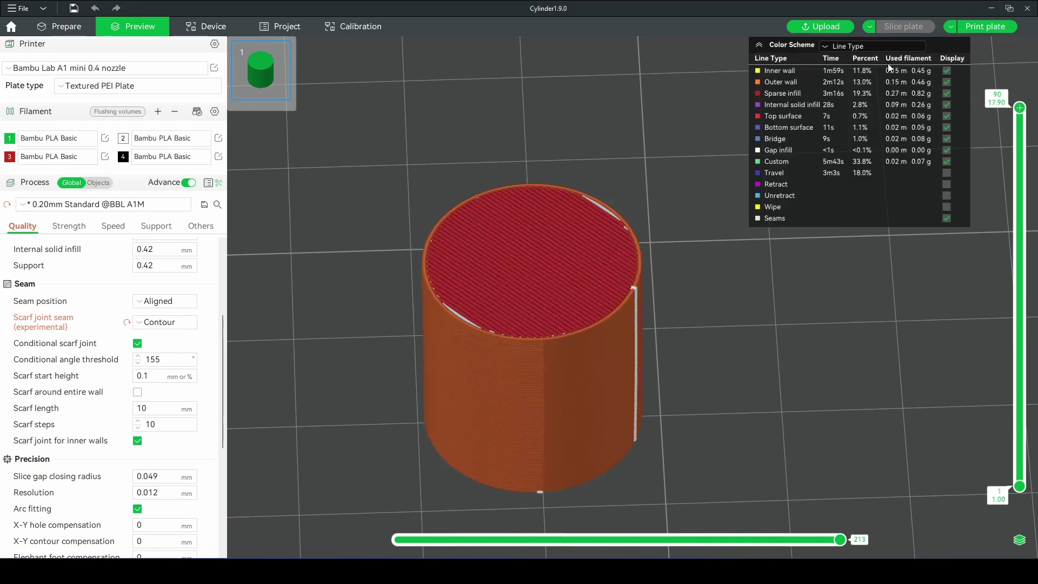
pyautogui.moveTo(545, 317); pyautogui.dragTo(727, 479)
pyautogui.moveTo(837, 542); pyautogui.dragTo(915, 306)
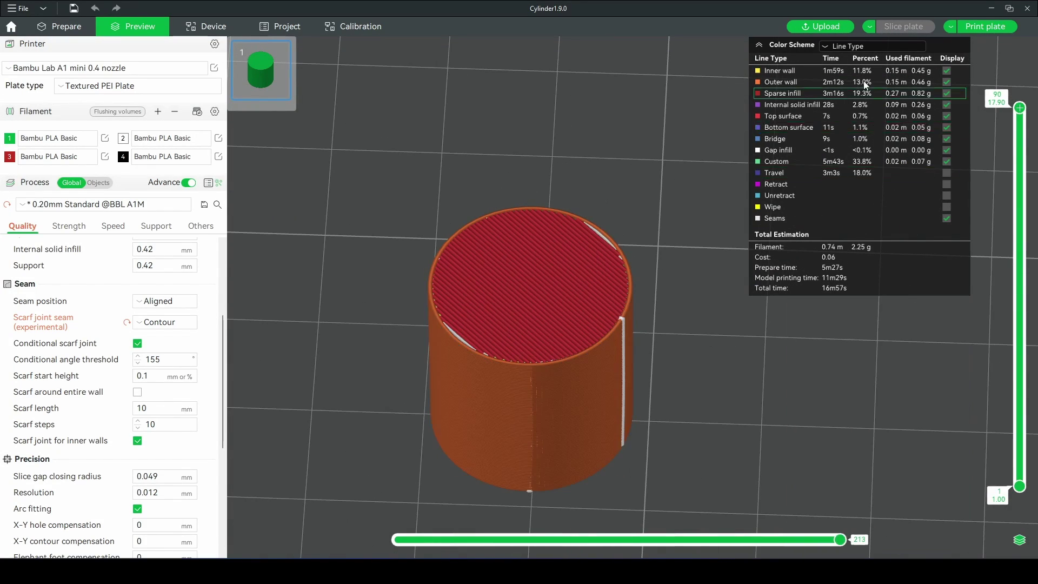
# Colour by volumetric flow rate, cut the preview to layer 66, and trace its moves to the seam
pyautogui.click(876, 48)
pyautogui.click(846, 111)
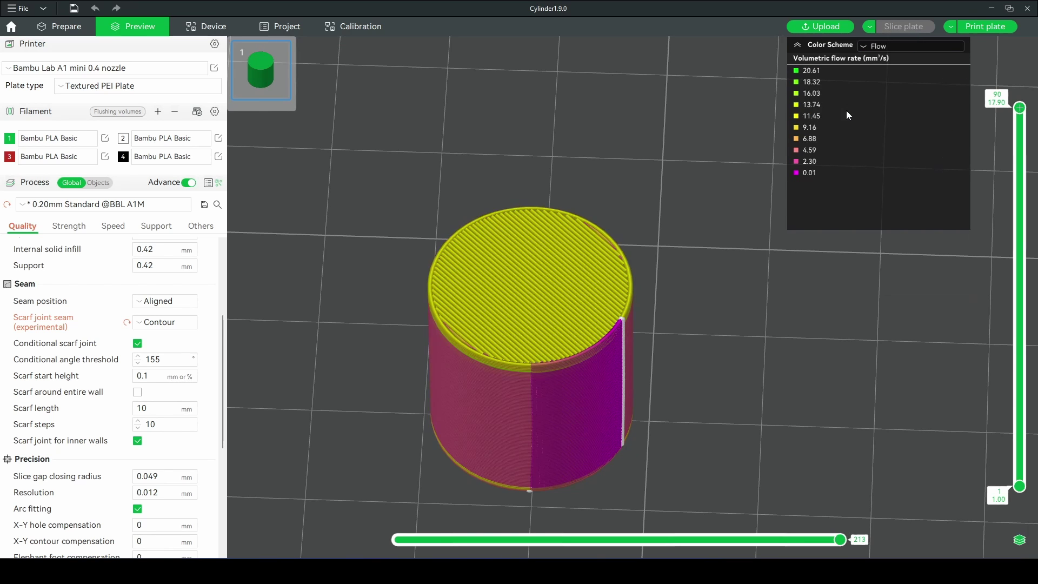
pyautogui.moveTo(1019, 110); pyautogui.dragTo(1019, 208)
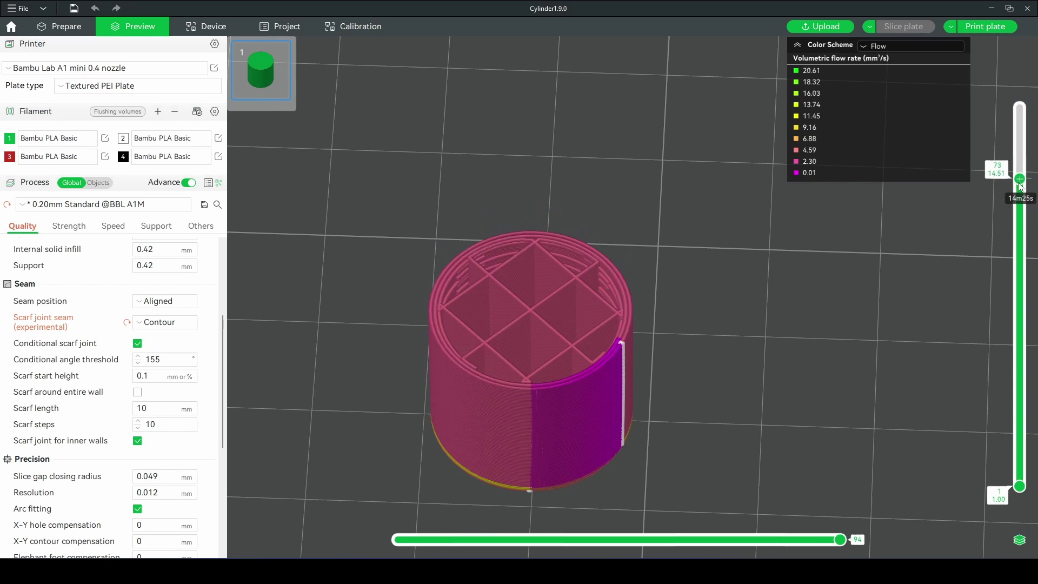
pyautogui.scroll(8, 475, 353)
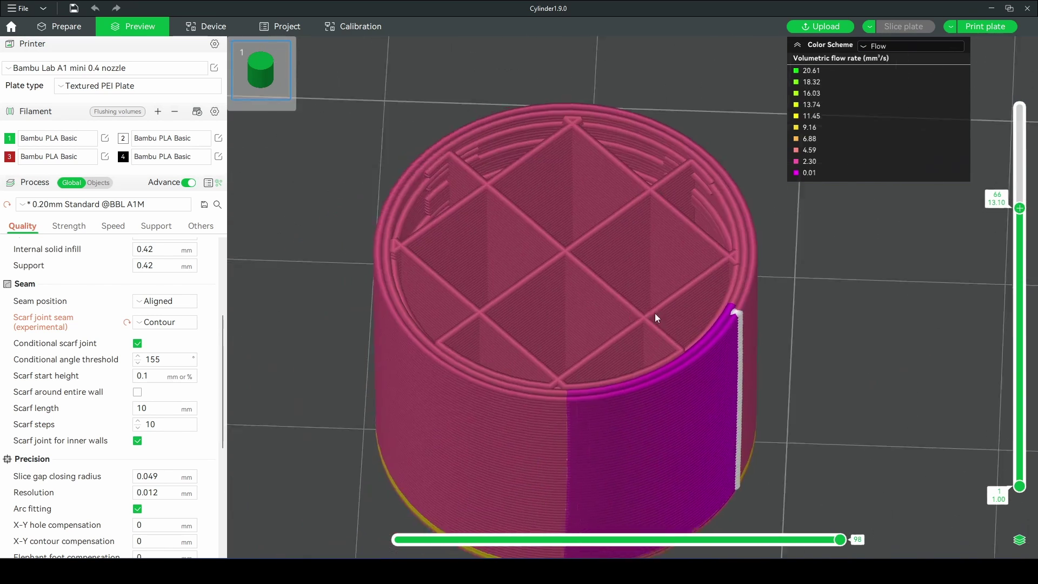
pyautogui.scroll(-1, 622, 371)
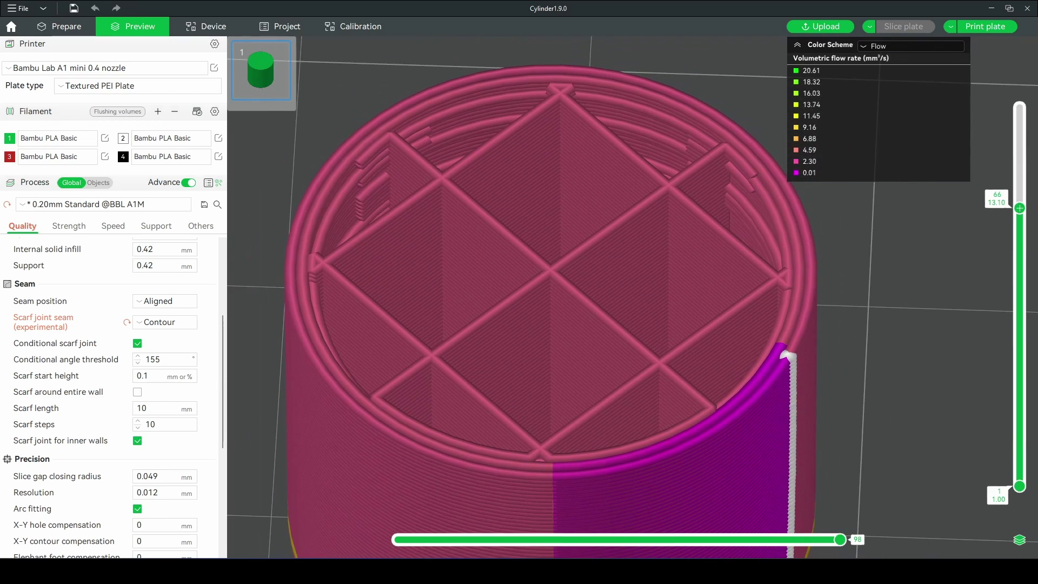
pyautogui.moveTo(836, 546); pyautogui.dragTo(717, 539)
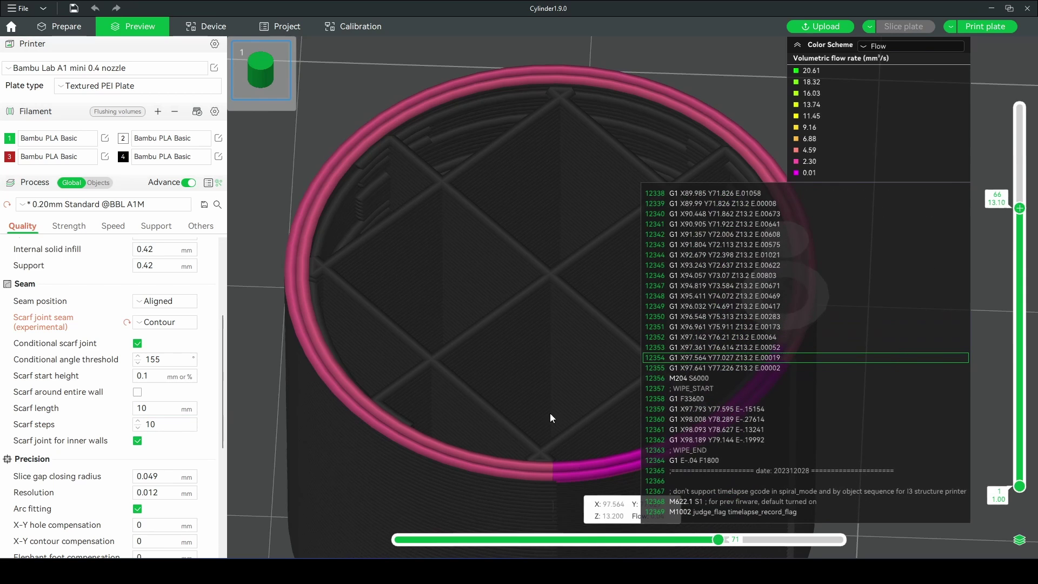
# Step the horizontal move slider back to follow the nozzle along the scarf seam's wipe
pyautogui.moveTo(720, 543)
pyautogui.mouseDown()
pyautogui.moveTo(544, 535)
pyautogui.moveTo(725, 546)
pyautogui.moveTo(622, 551)
pyautogui.moveTo(857, 546)
pyautogui.mouseUp()
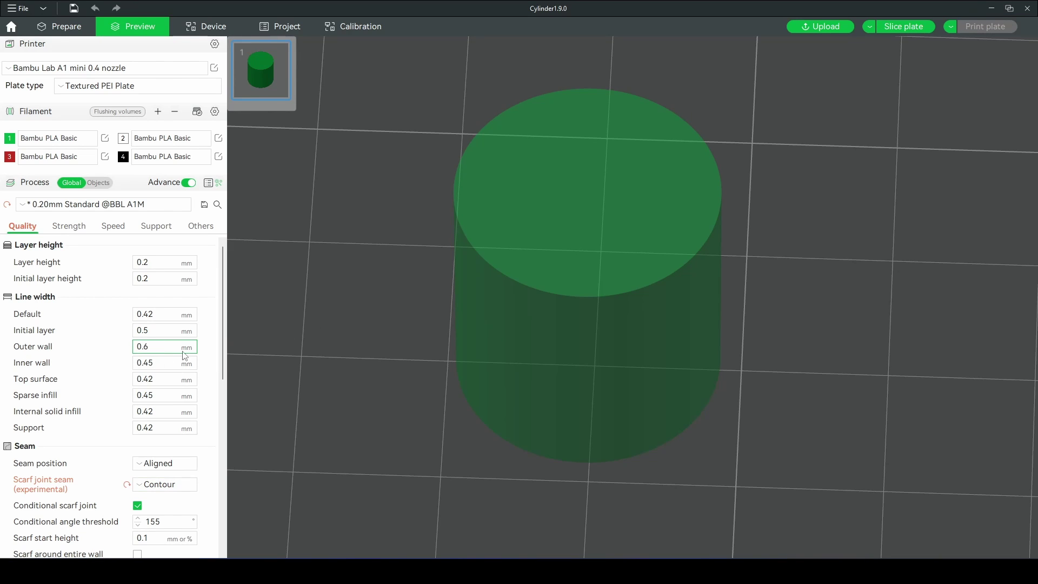
# Set the wall printing order to inner wall/outer wall/inner wall
pyautogui.moveTo(223, 317); pyautogui.dragTo(219, 519)
pyautogui.click(162, 427)
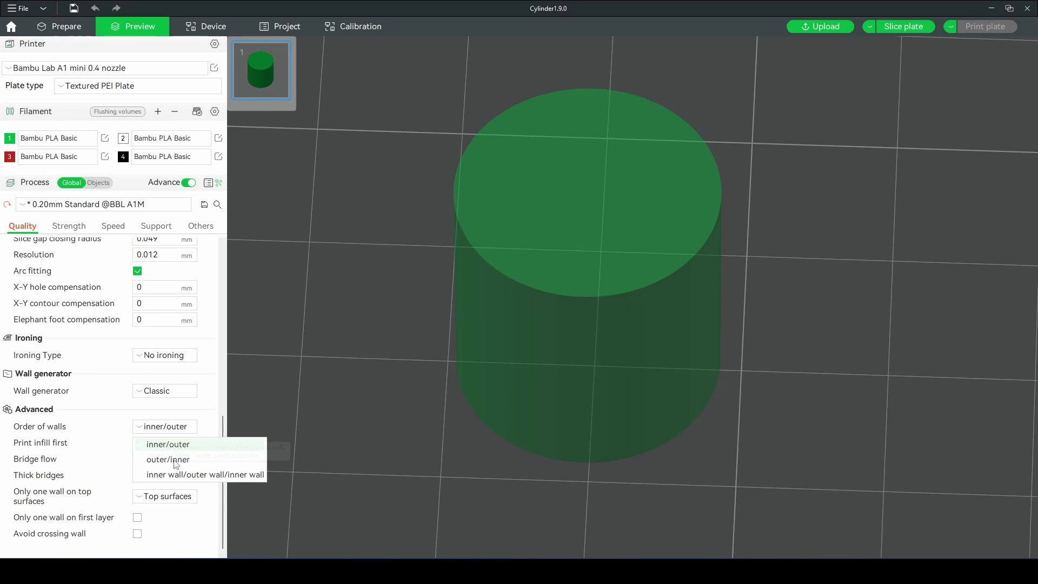
pyautogui.click(217, 480)
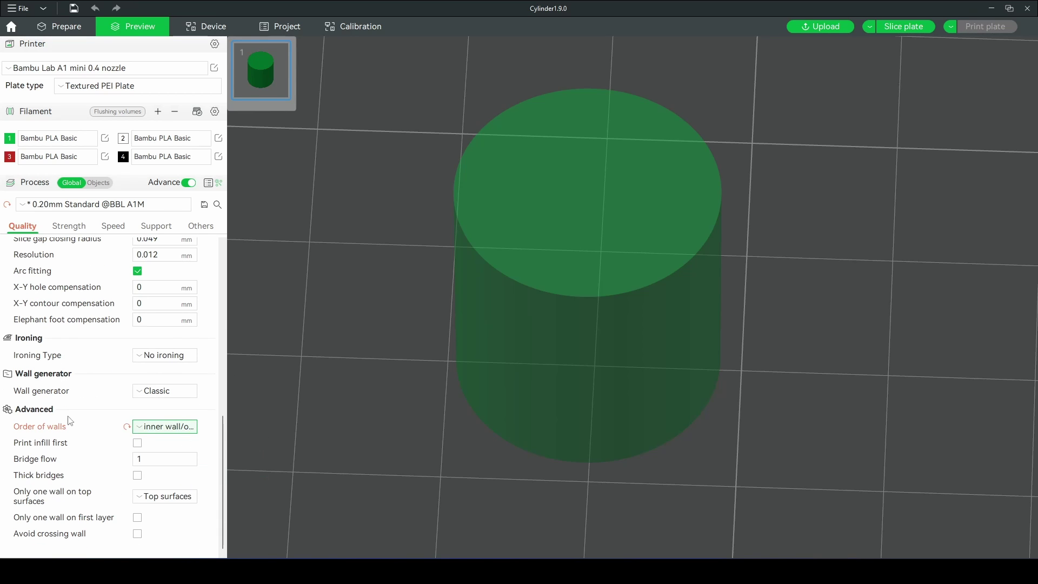
# Change the outer wall speed from 200 to 75 mm/s on the Speed settings page
pyautogui.moveTo(223, 442); pyautogui.dragTo(216, 238)
pyautogui.click(113, 227)
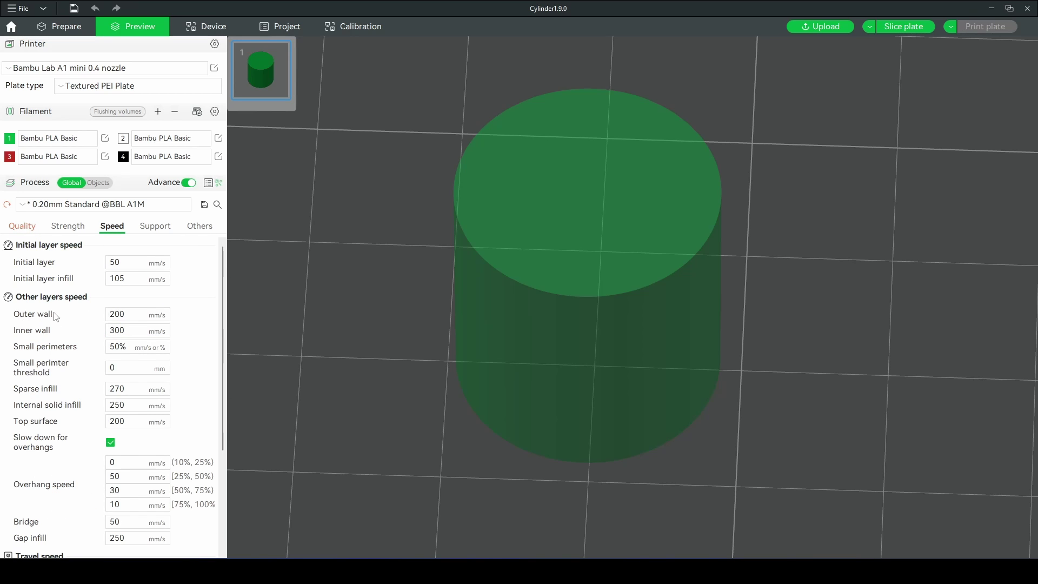
pyautogui.doubleClick(111, 314)
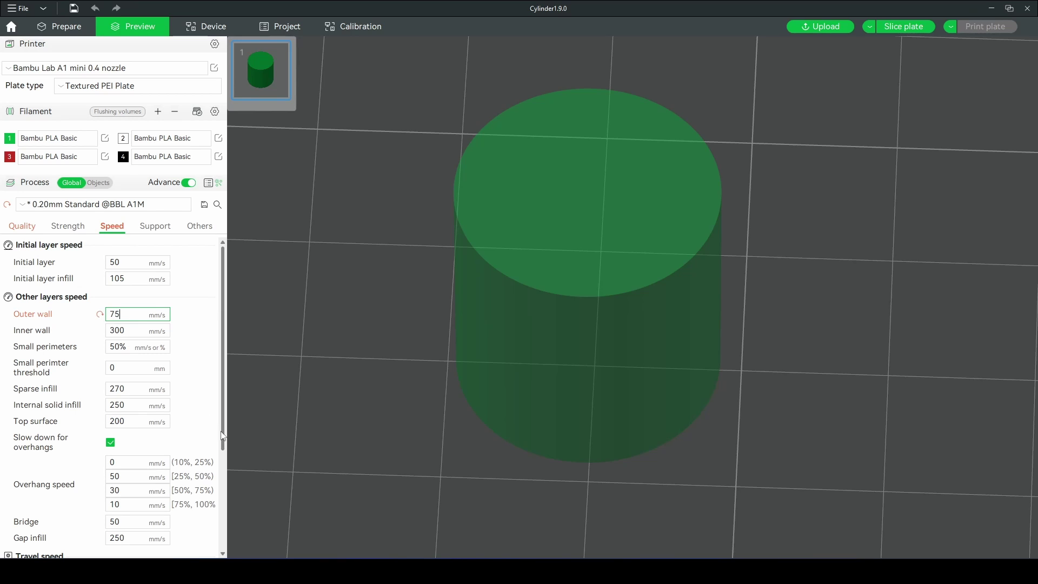
pyautogui.scroll(10, 216, 337)
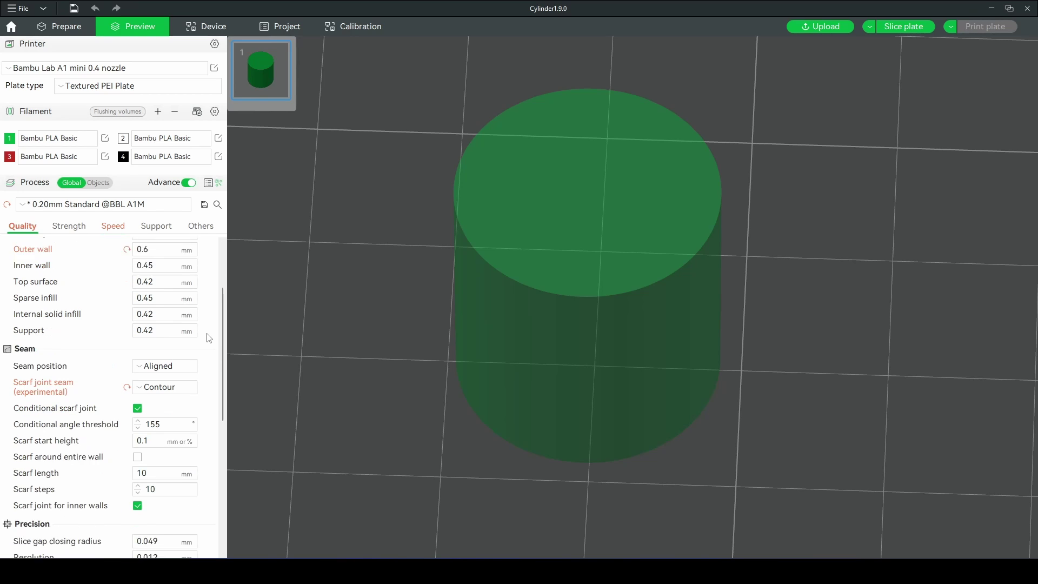